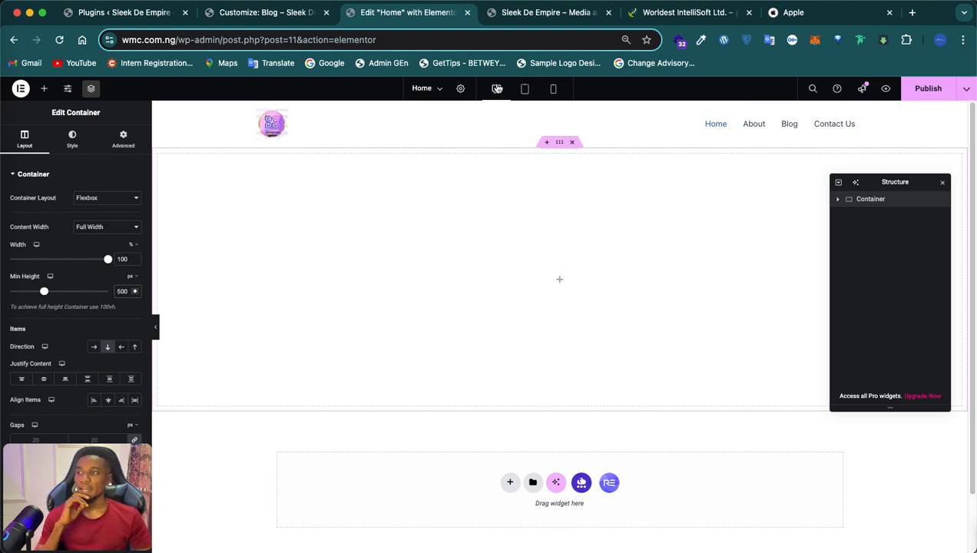
- Set the container's minimum height to 574 px for the tablet view and 336 px for the mobile view
click(496, 91)
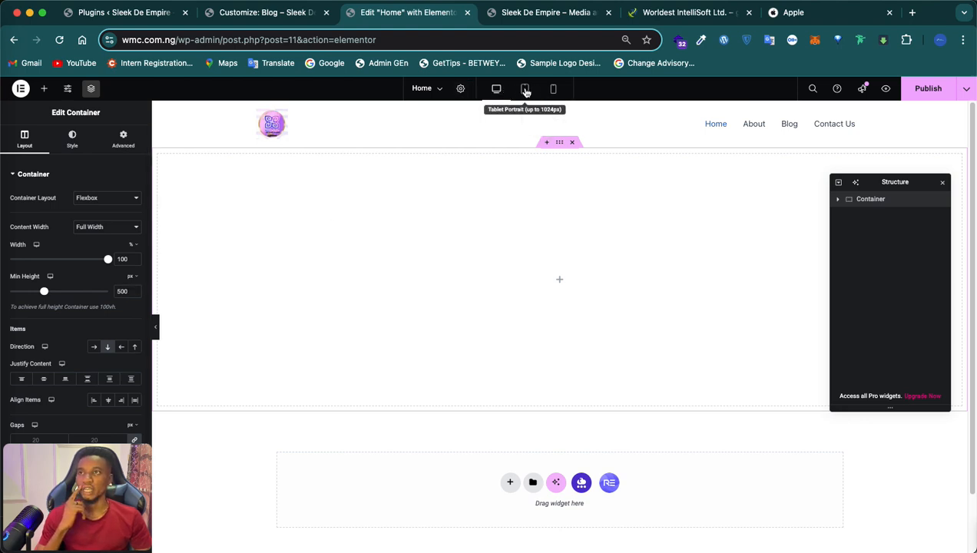
click(526, 90)
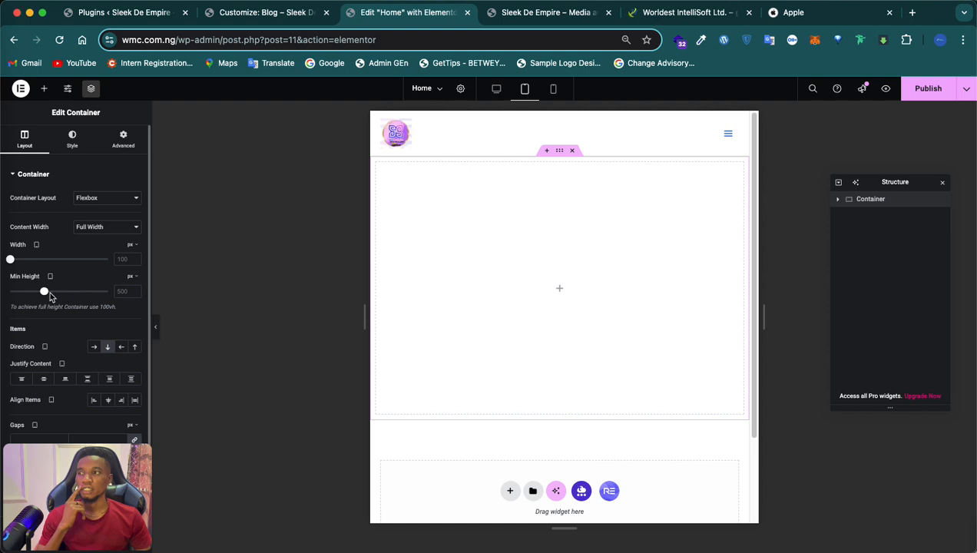
drag(44, 295, 49, 296)
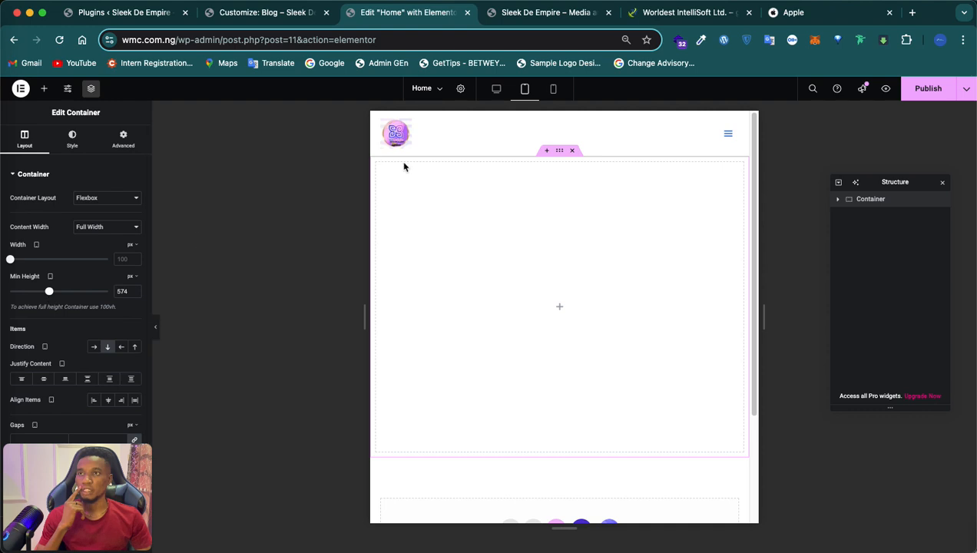
click(553, 90)
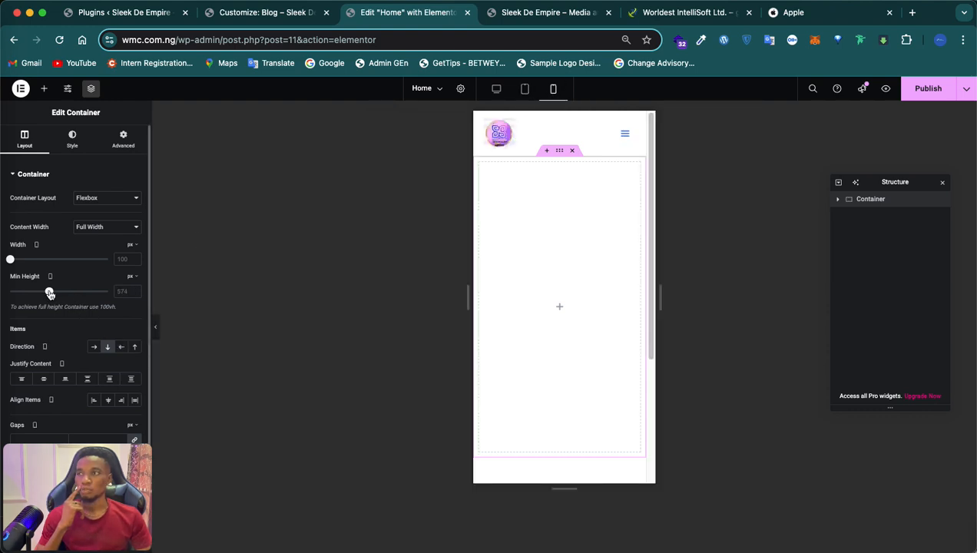
drag(49, 293, 33, 292)
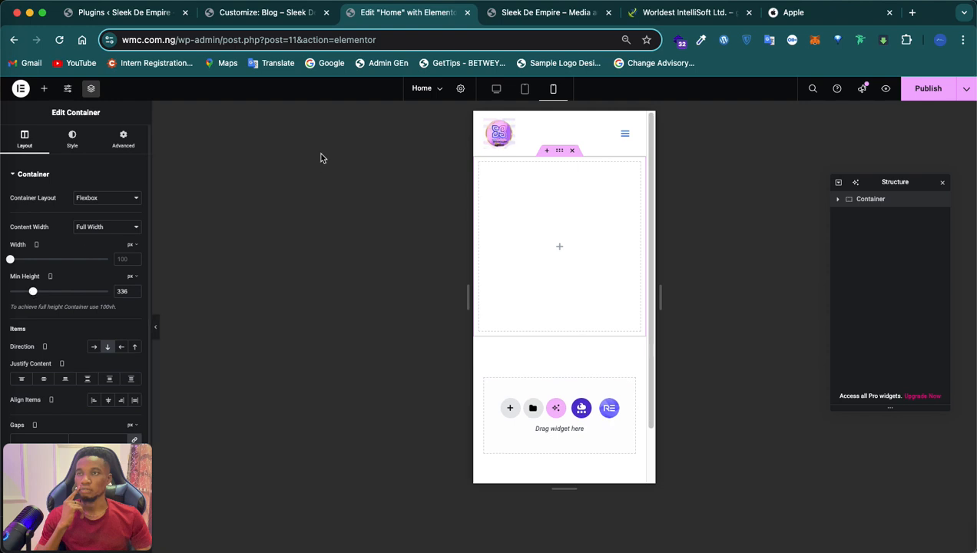
- Compare the container's height in the desktop, tablet and mobile views, ending in the desktop view
click(496, 90)
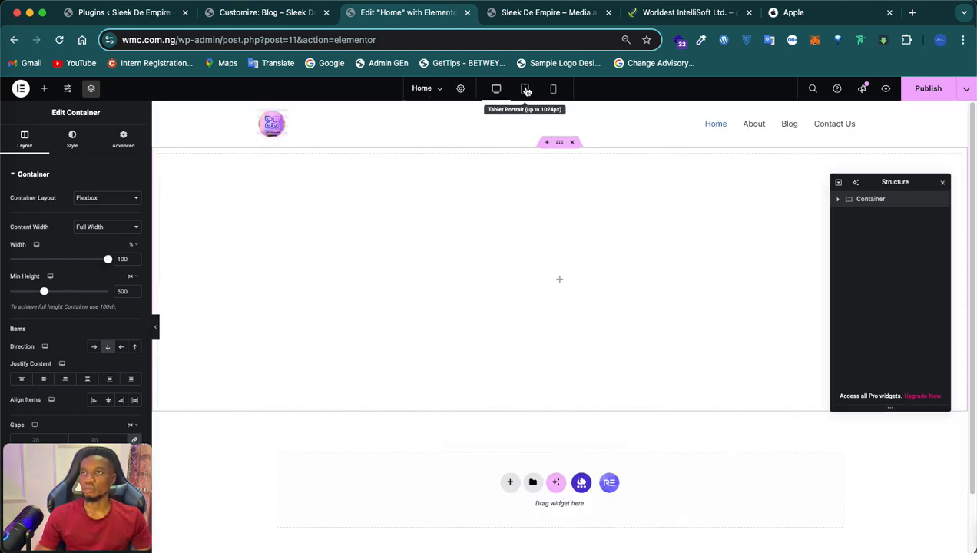
click(526, 90)
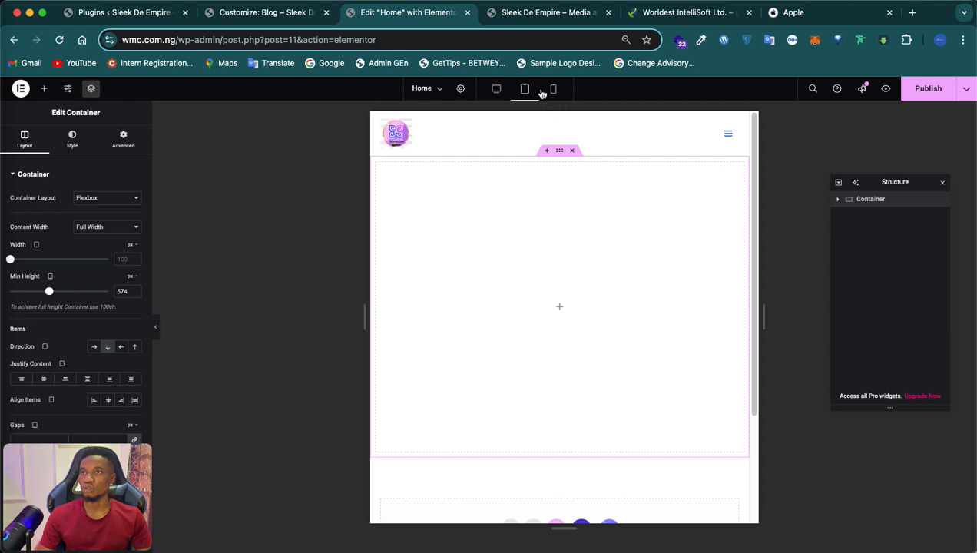
click(553, 90)
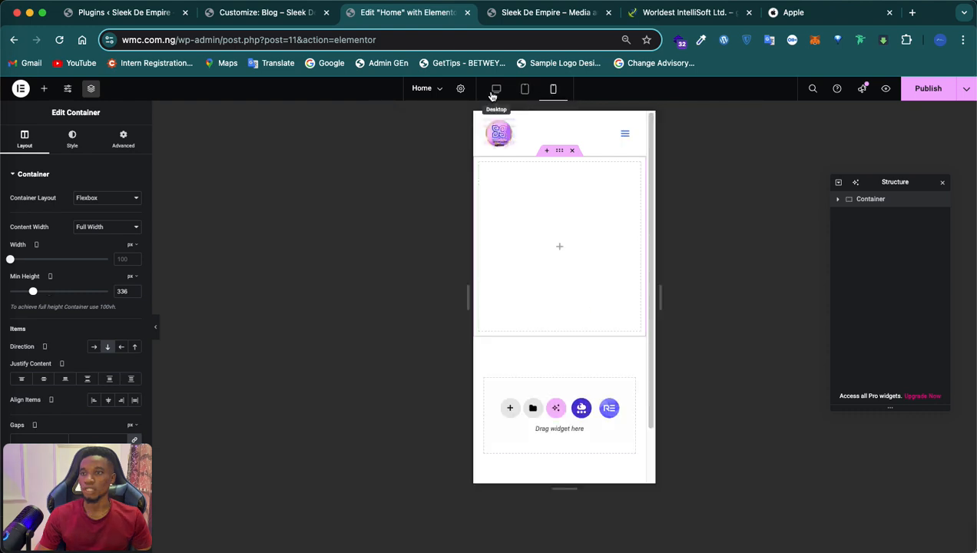
click(496, 90)
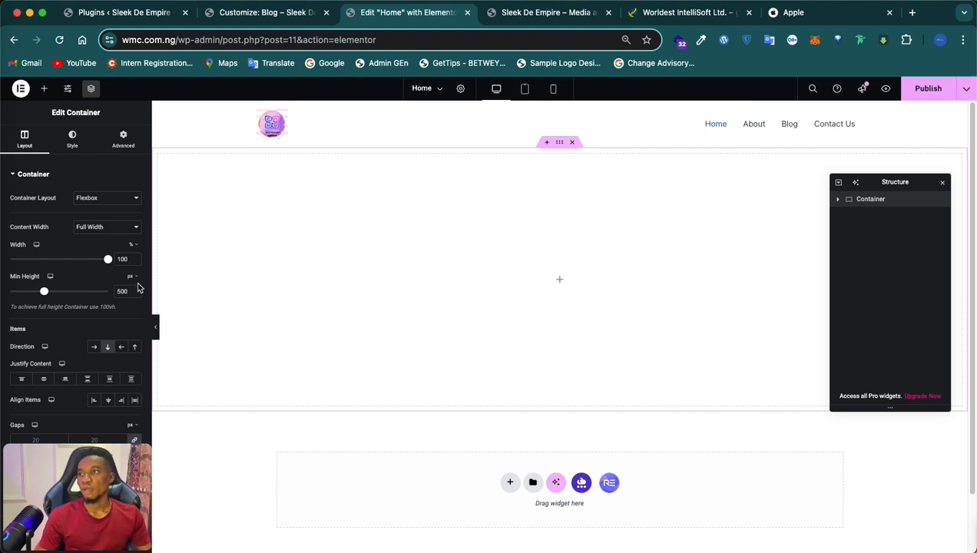
- Examine how the hero content is aligned on the getIntelliSoft and Apple websites, and return to the Home page editor
scroll(85, 307, down, 3)
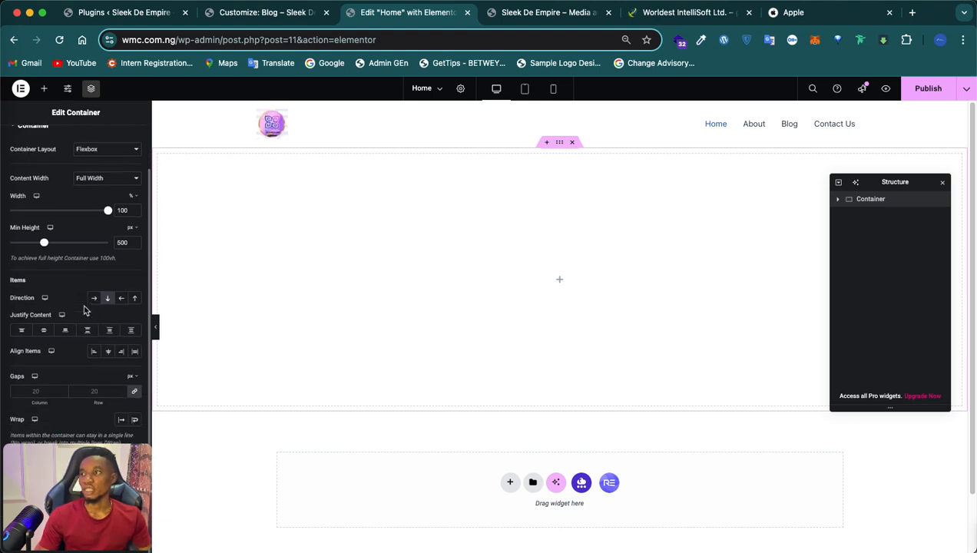
drag(88, 496, 864, 447)
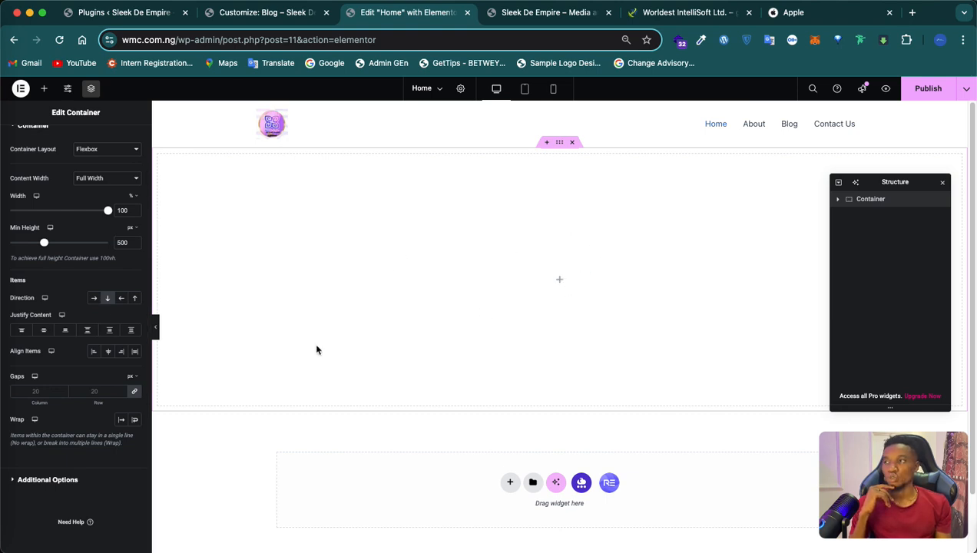
click(22, 332)
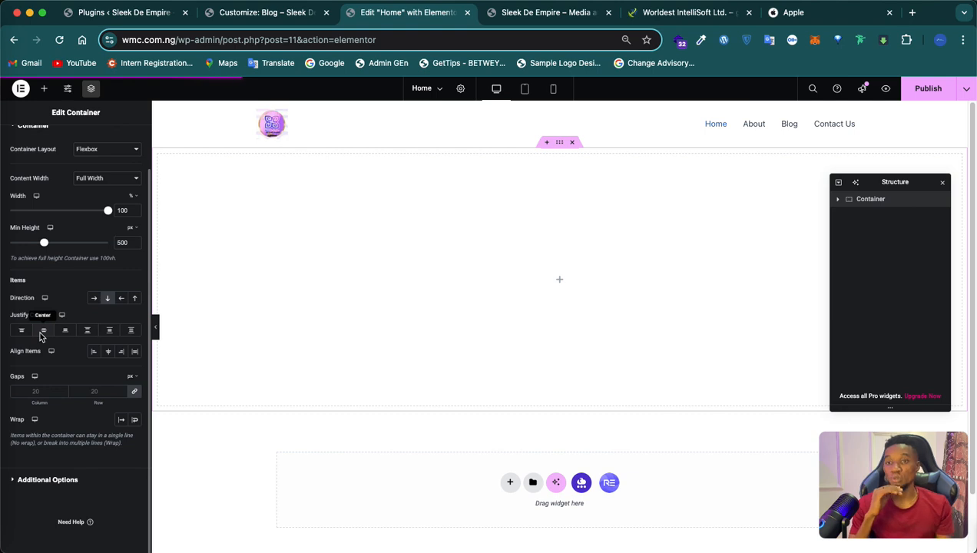
click(678, 16)
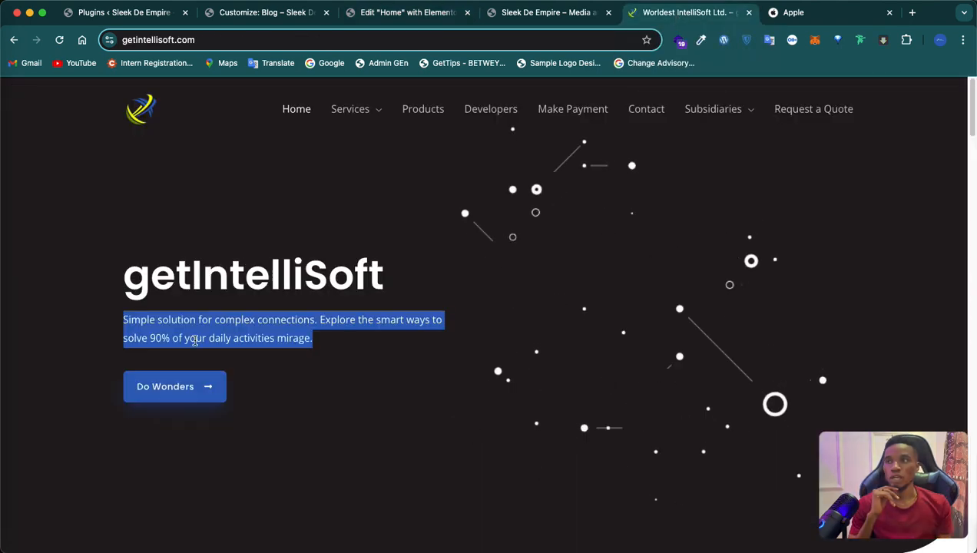
click(264, 377)
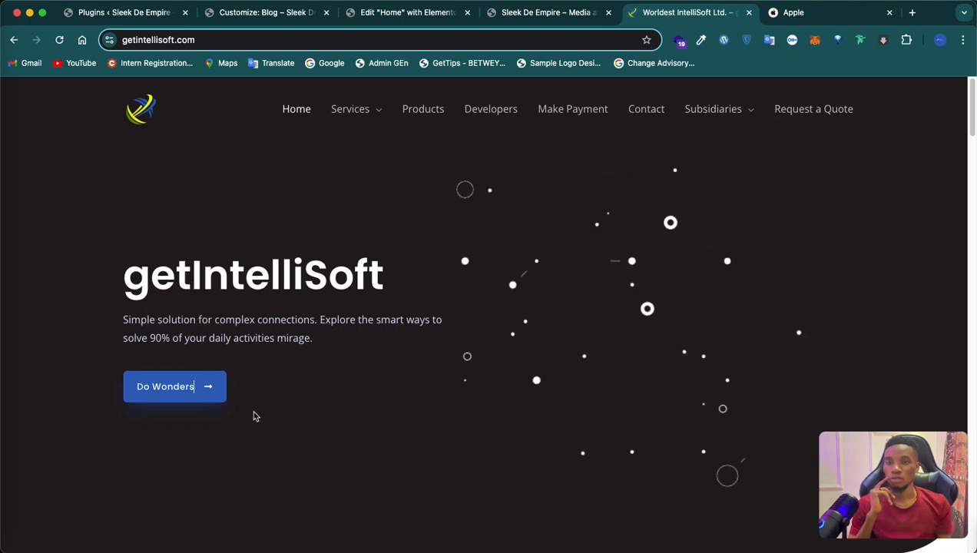
click(792, 15)
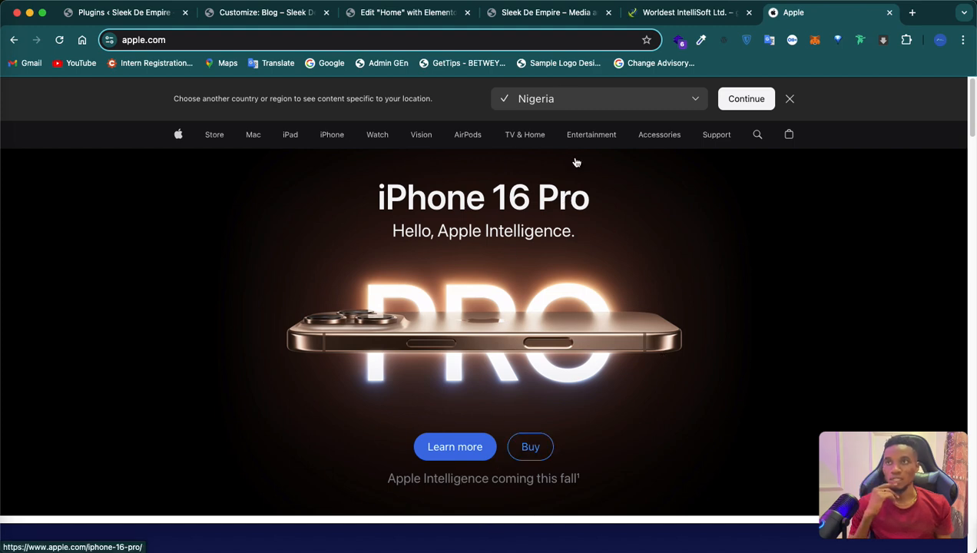
click(359, 13)
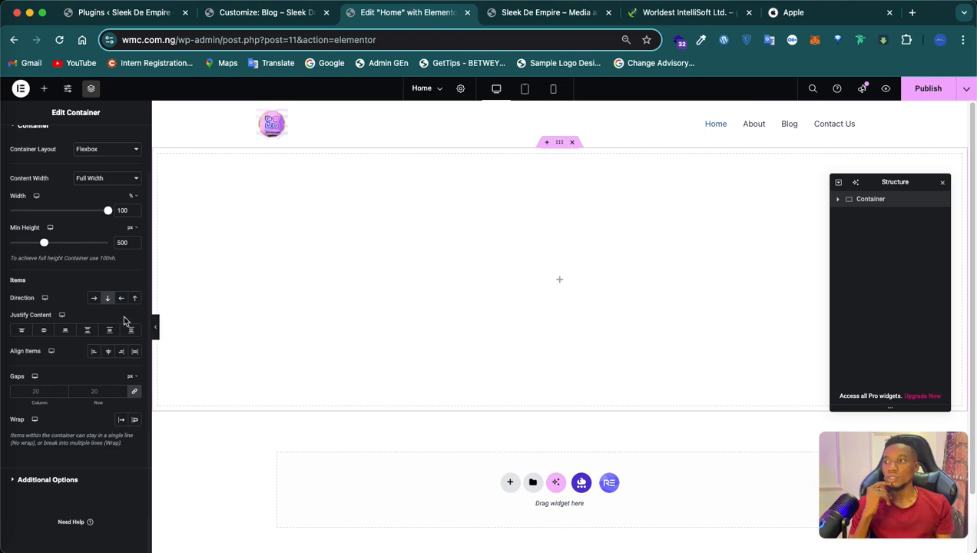
- Set the container's content justification to Center and keep its items in the column direction
click(43, 331)
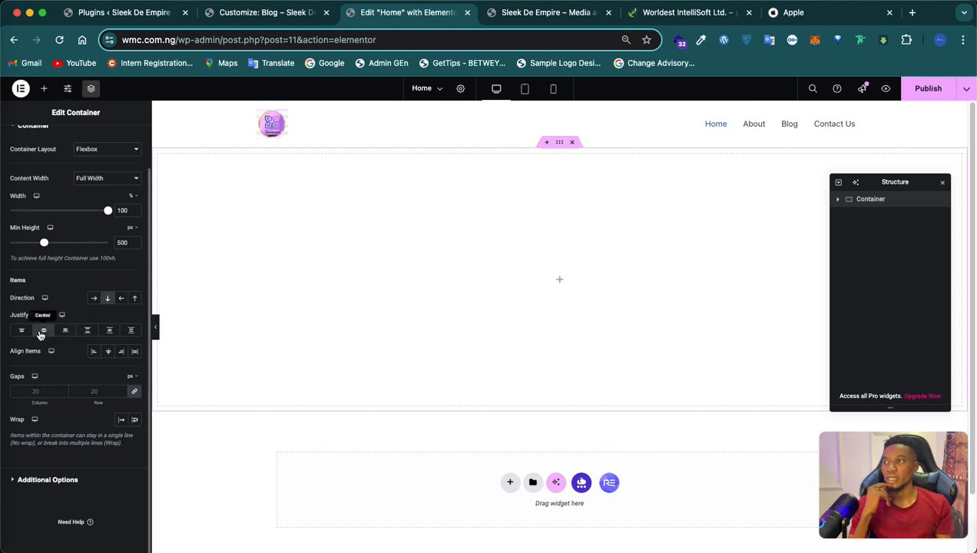
click(109, 300)
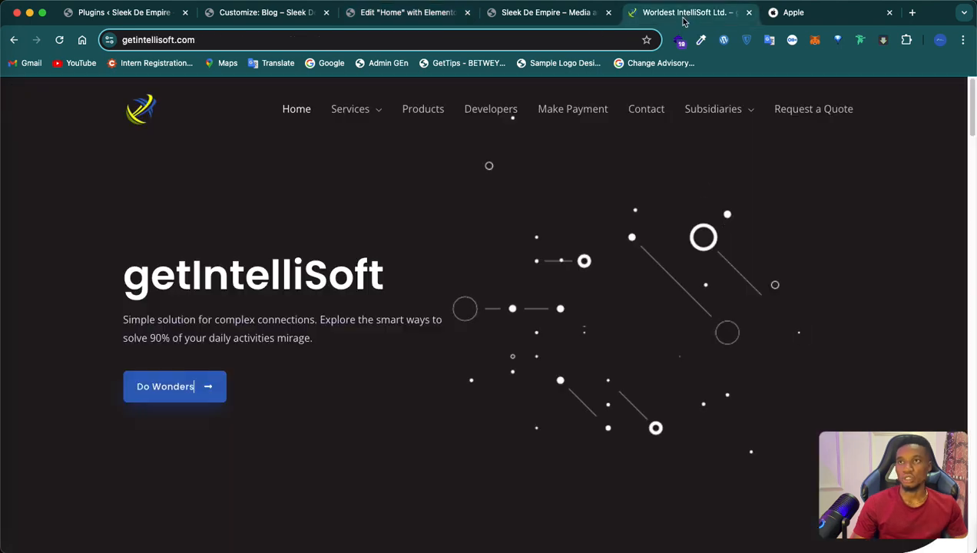
- Review the getIntelliSoft and Apple hero sections again for content placement, and return to the Home page editor
click(684, 12)
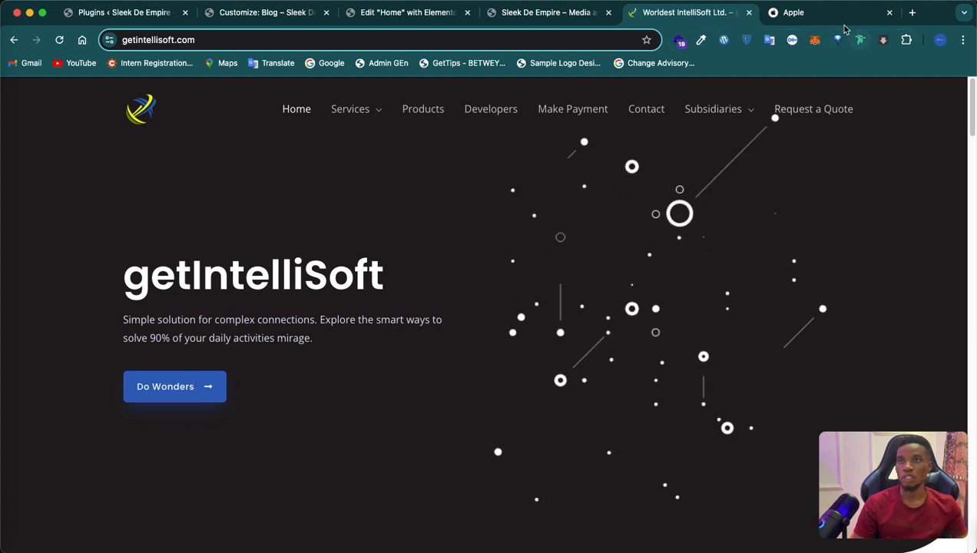
click(792, 12)
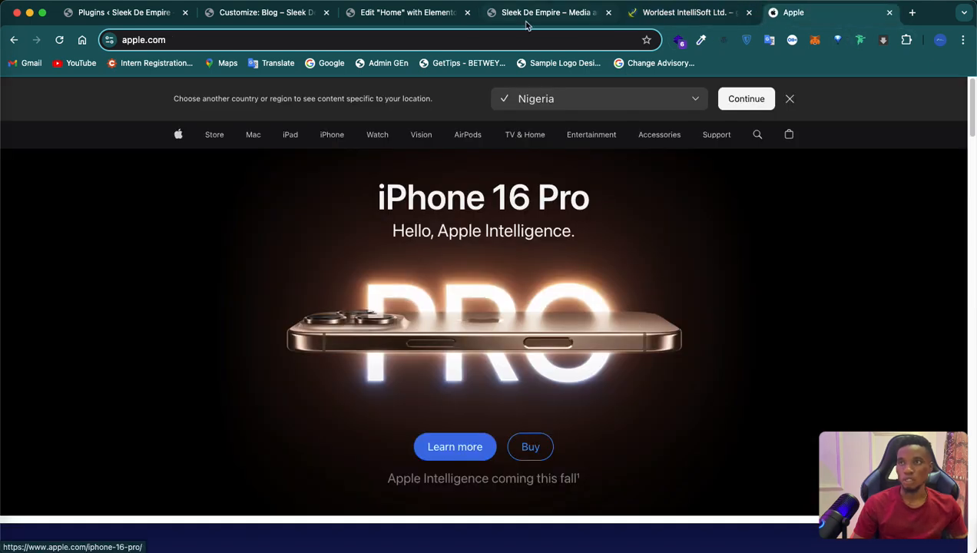
click(435, 15)
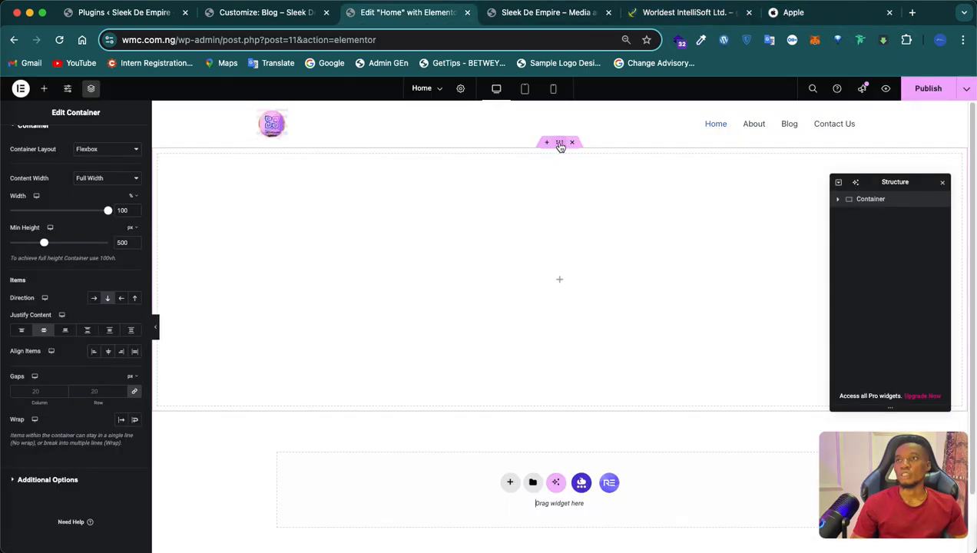
- Give the container a gradient background with a light red first color
scroll(73, 242, up, 2)
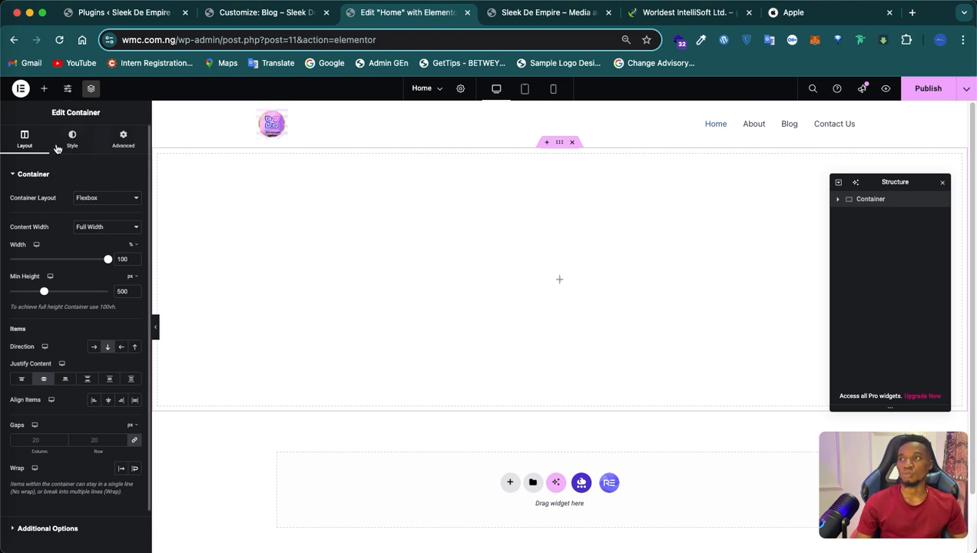
click(73, 146)
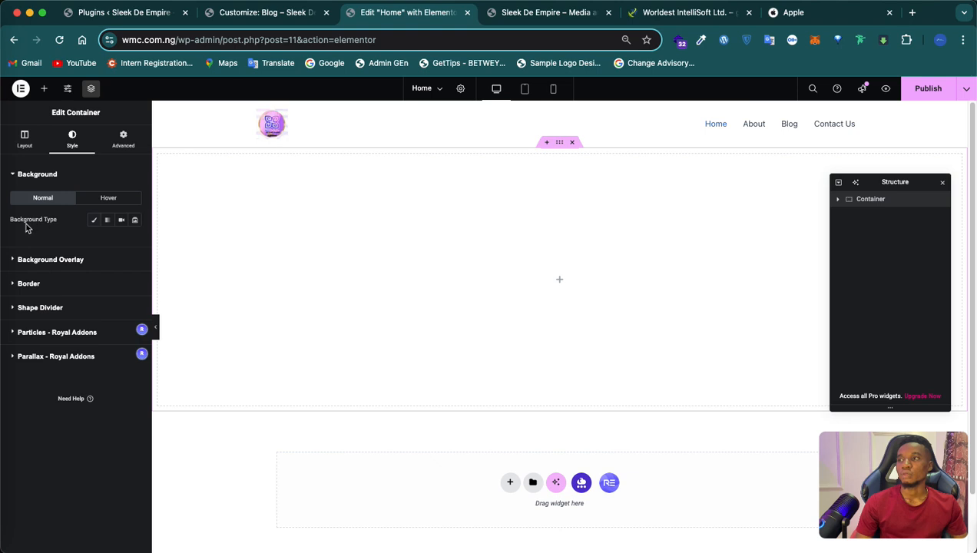
click(93, 221)
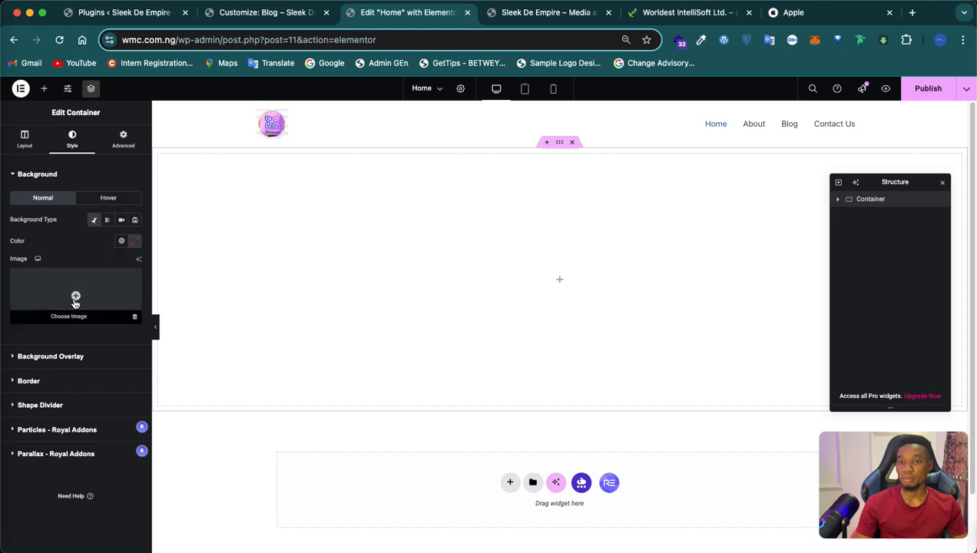
click(107, 220)
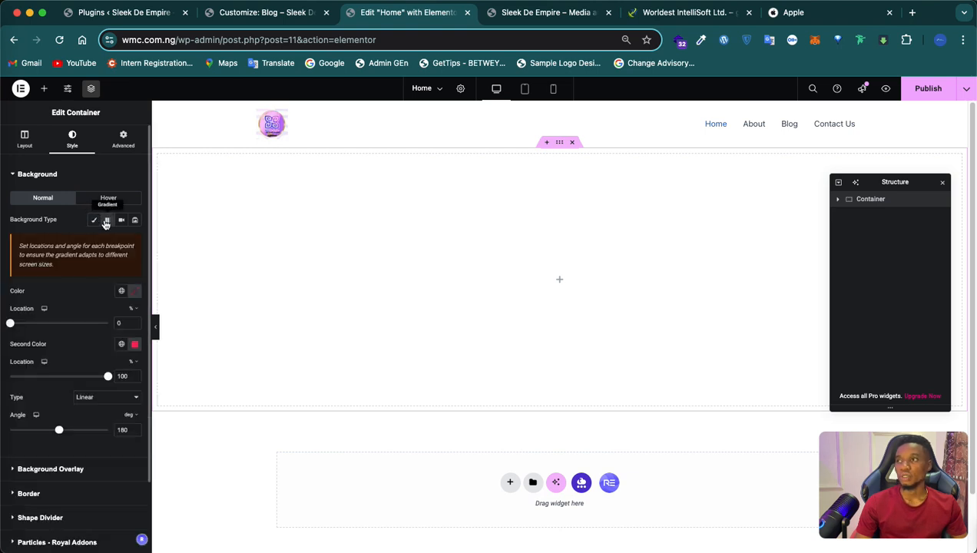
click(135, 291)
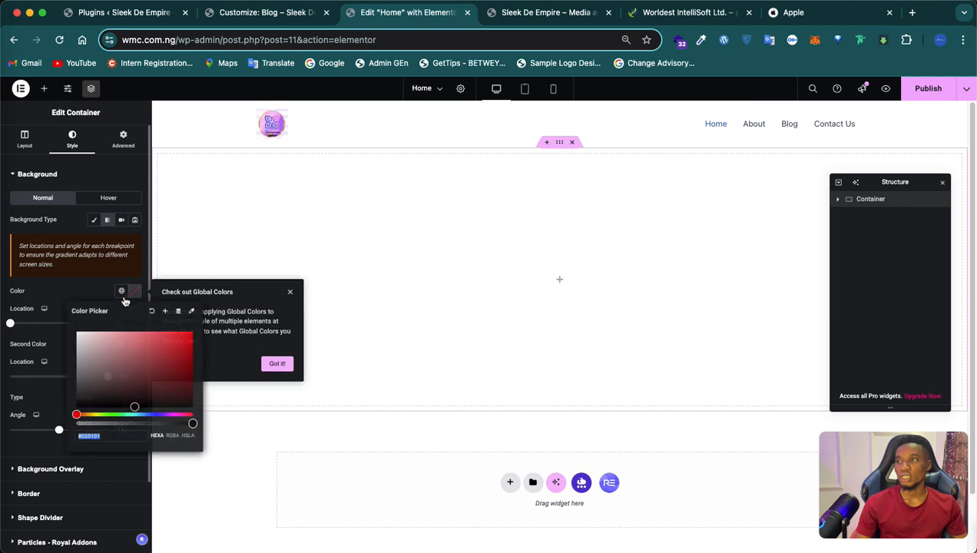
click(123, 342)
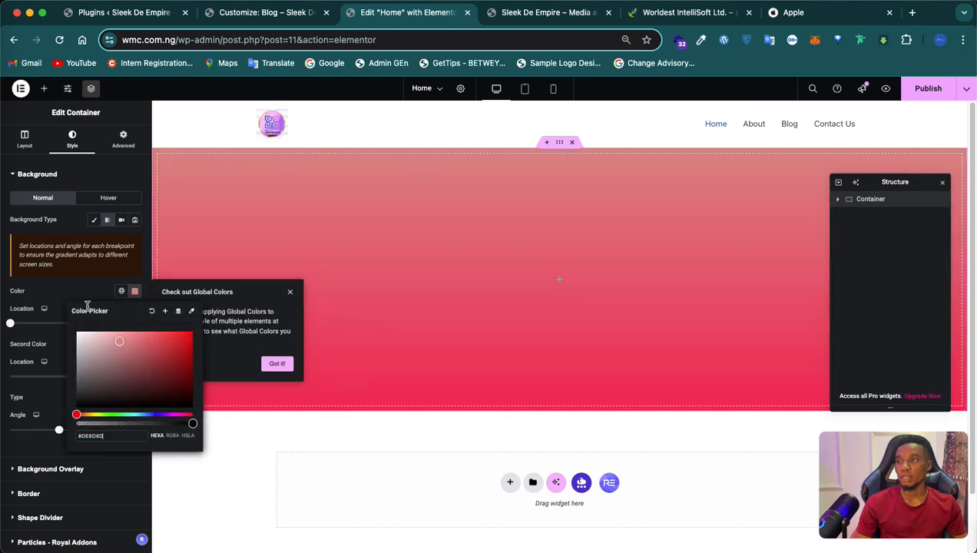
click(90, 290)
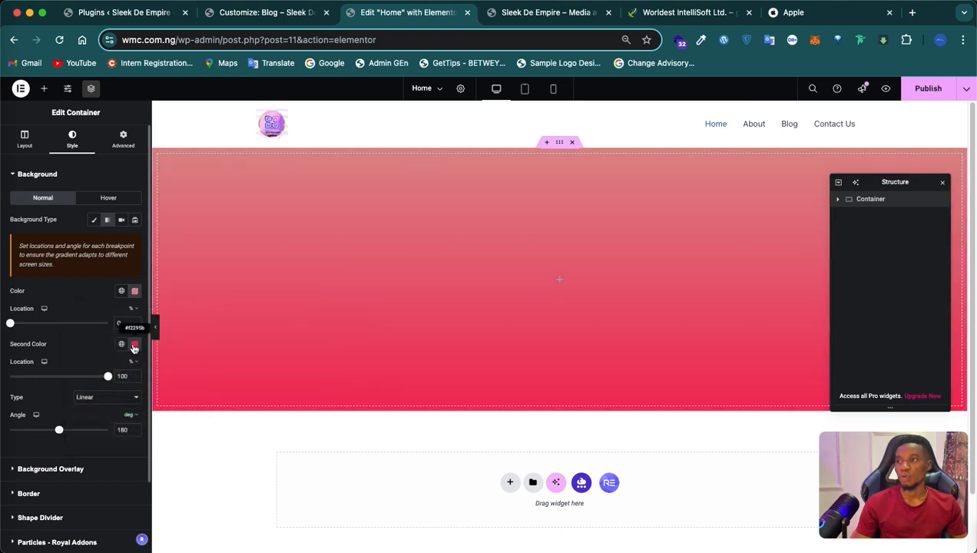
- Set the gradient's second color to dark navy #0C0B3C
click(134, 346)
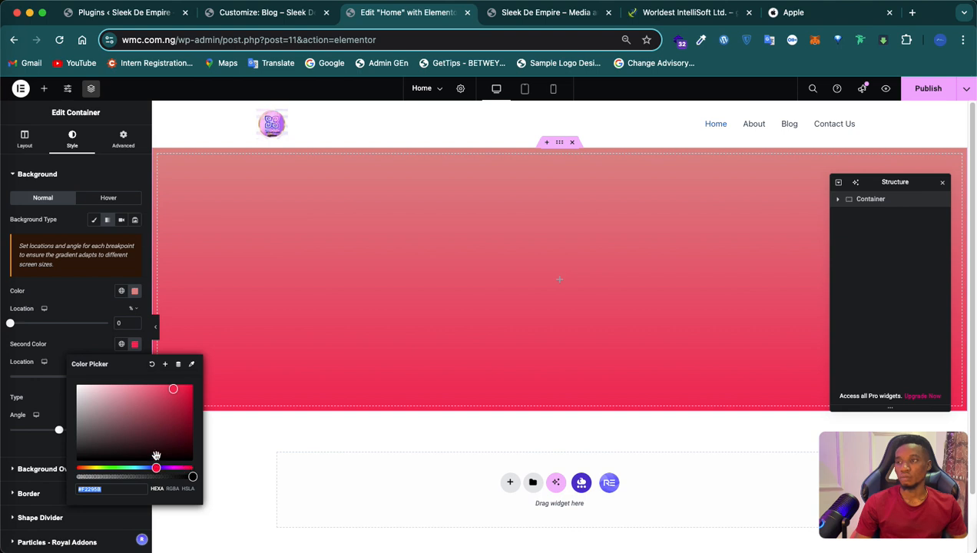
click(155, 469)
click(172, 443)
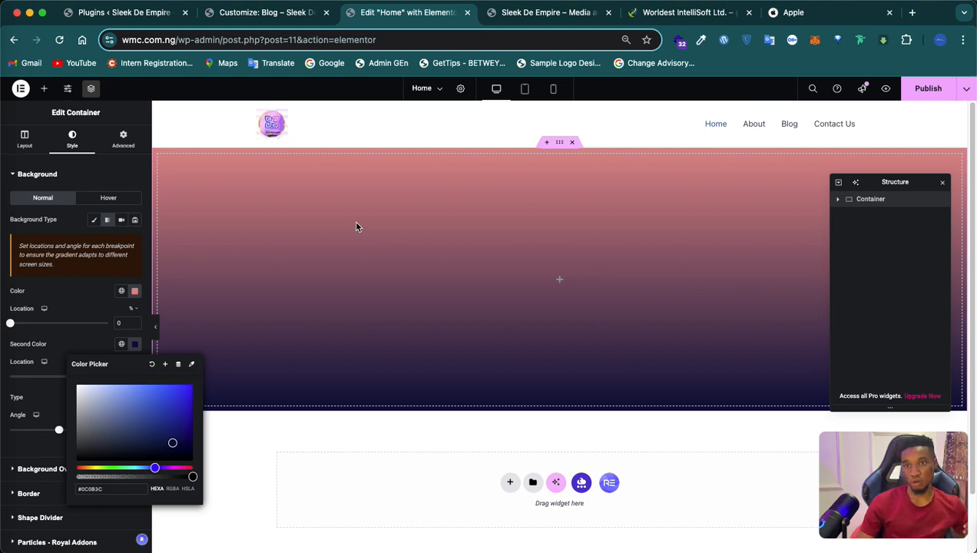
- Examine the settings of the container's Video and Slideshow background types
click(122, 222)
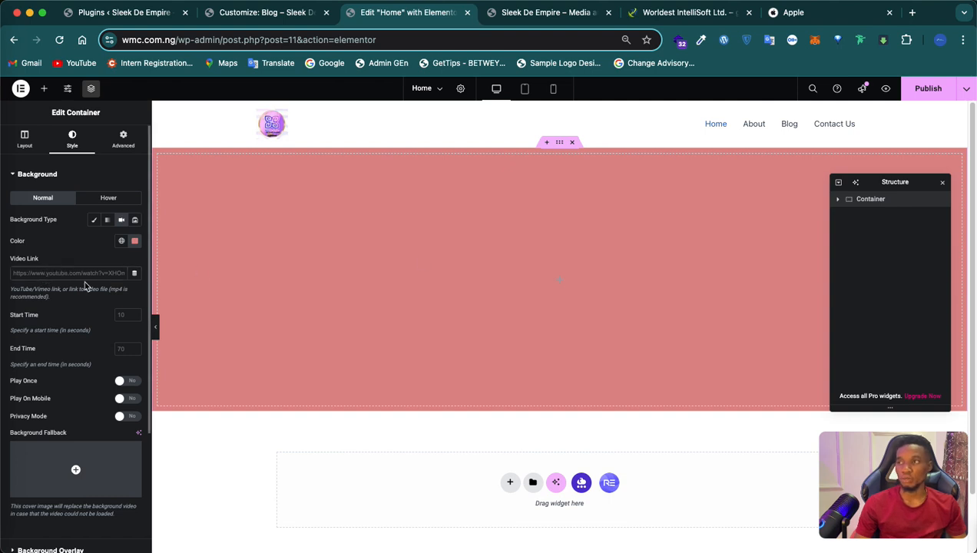
click(135, 221)
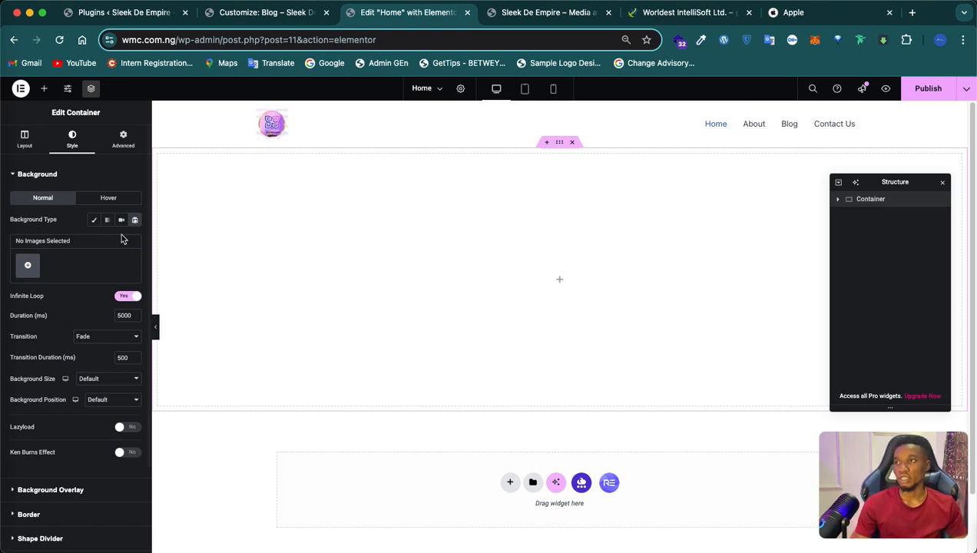
- Use a Classic background for the container, with the photo of two men in an office from the media library
click(94, 220)
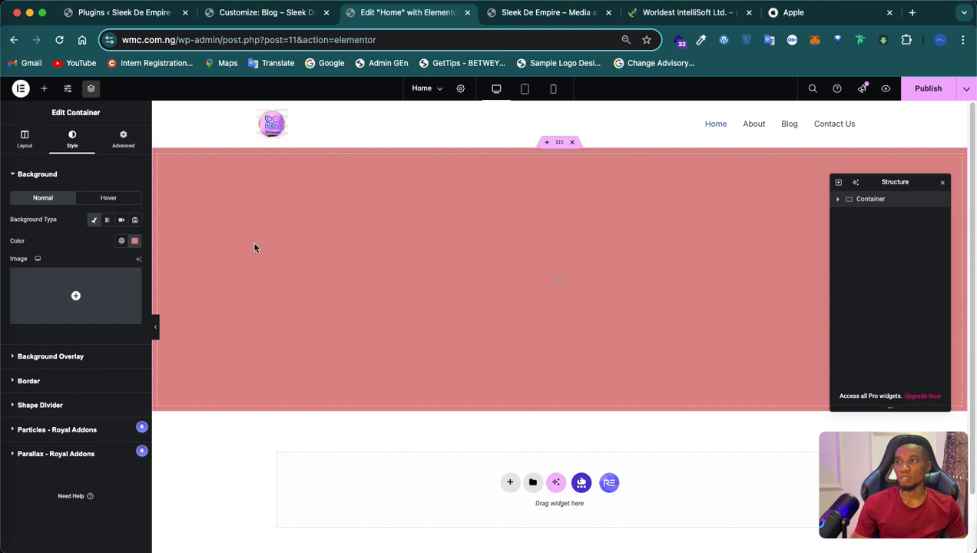
mouse_move(31, 292)
click(82, 294)
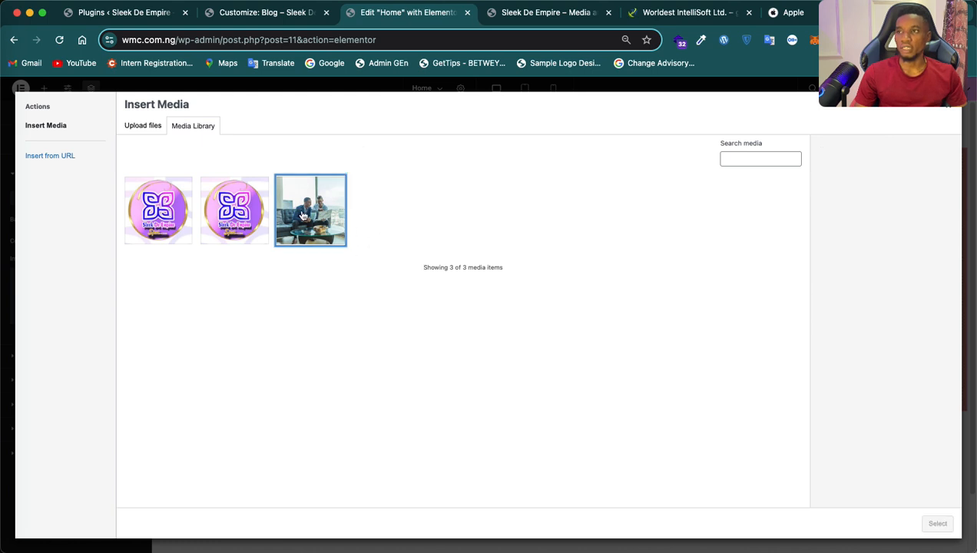
click(157, 128)
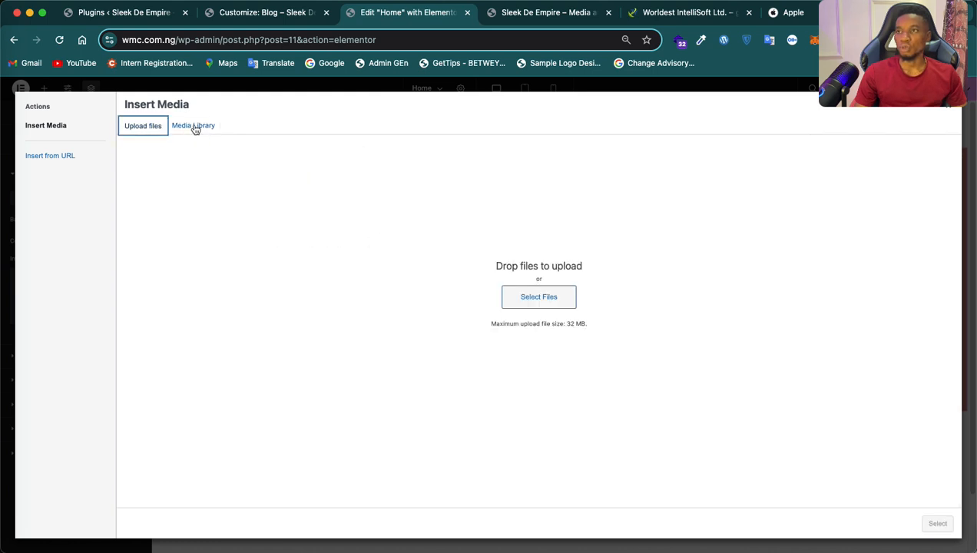
click(195, 127)
click(313, 219)
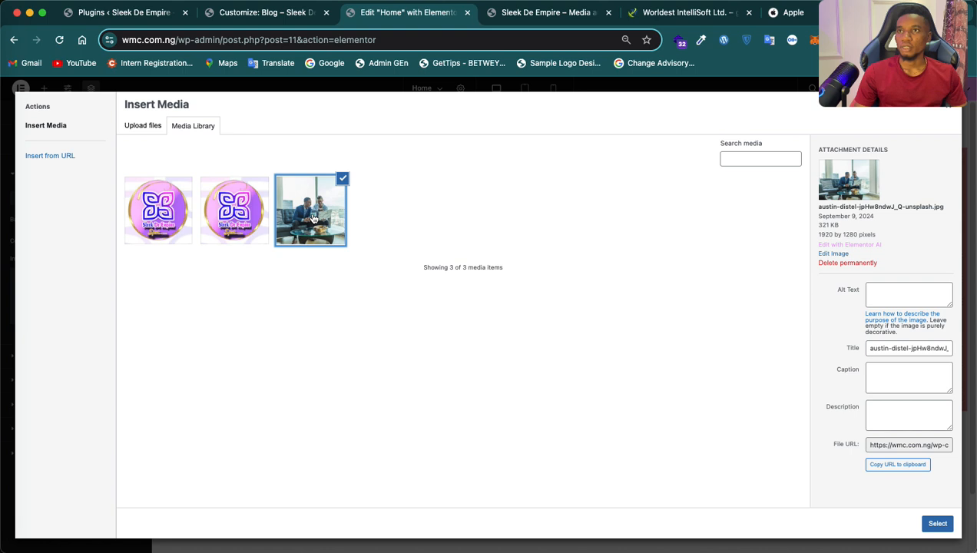
click(940, 524)
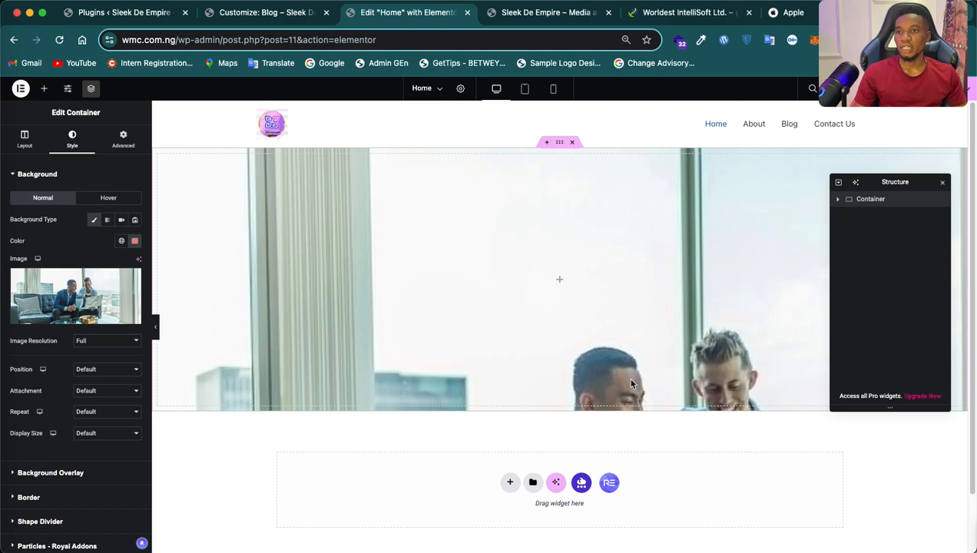
scroll(613, 335, down, 1)
scroll(613, 335, up, 1)
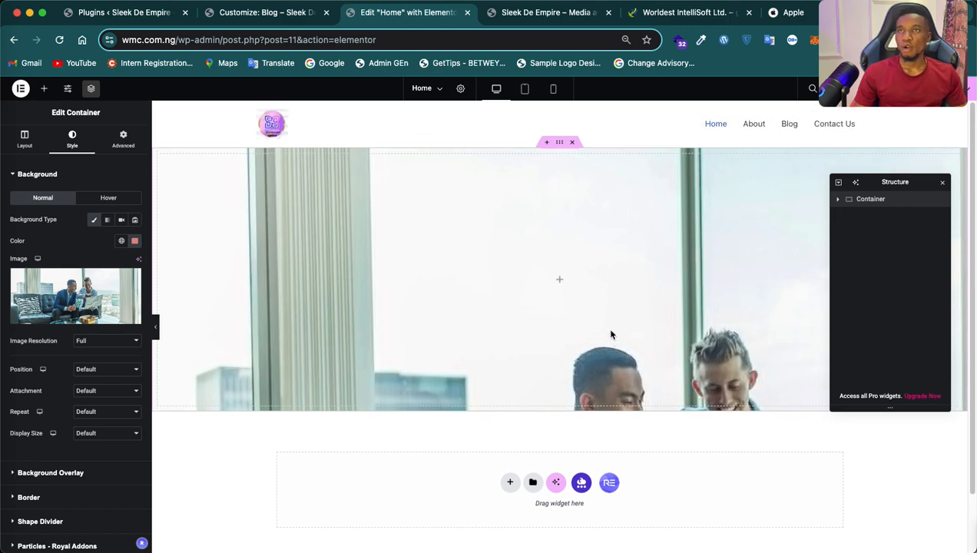